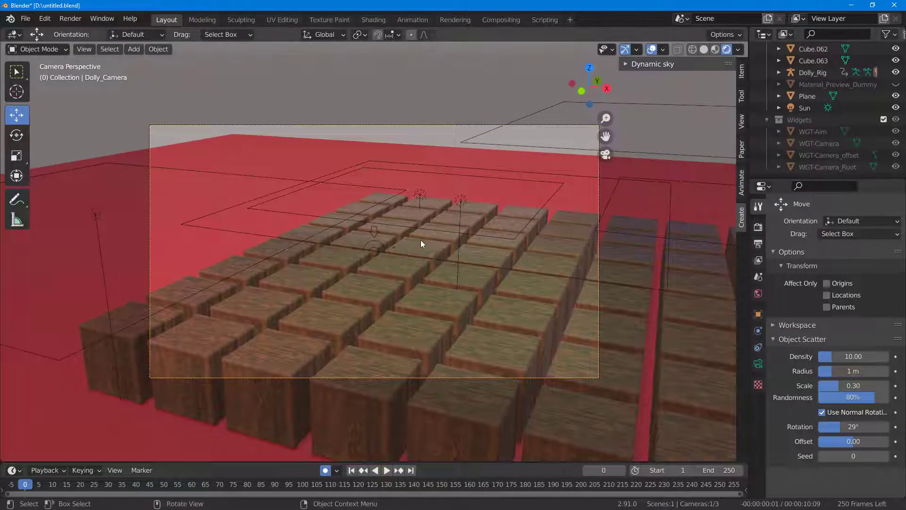
- Play the dolly camera animation and scrub the playhead forward to frame 130
left_click(386, 470)
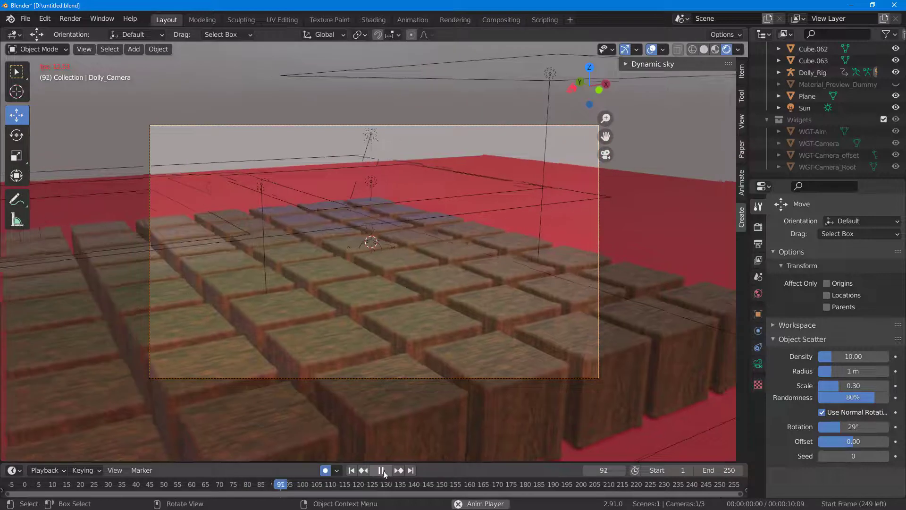
left_click_drag(344, 486, 387, 489)
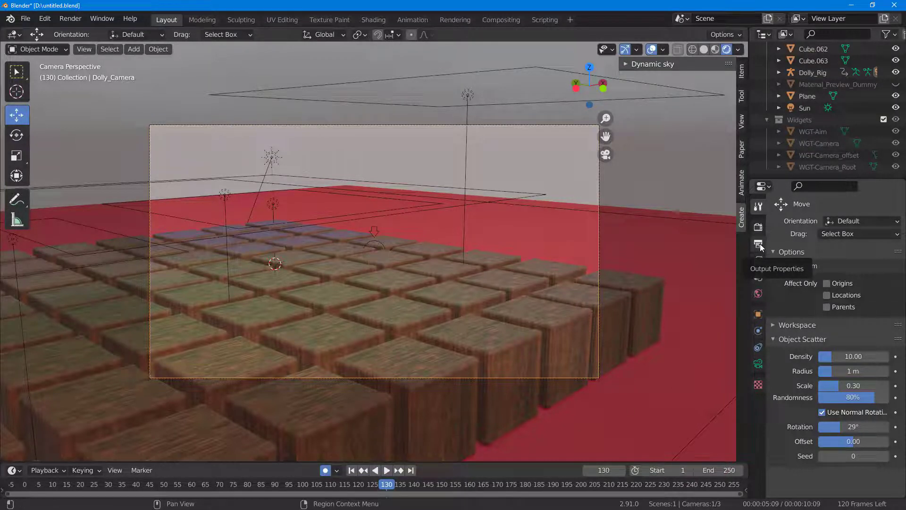
- Show Output Properties and set render resolution X to 720 and Y to 480
left_click(758, 244)
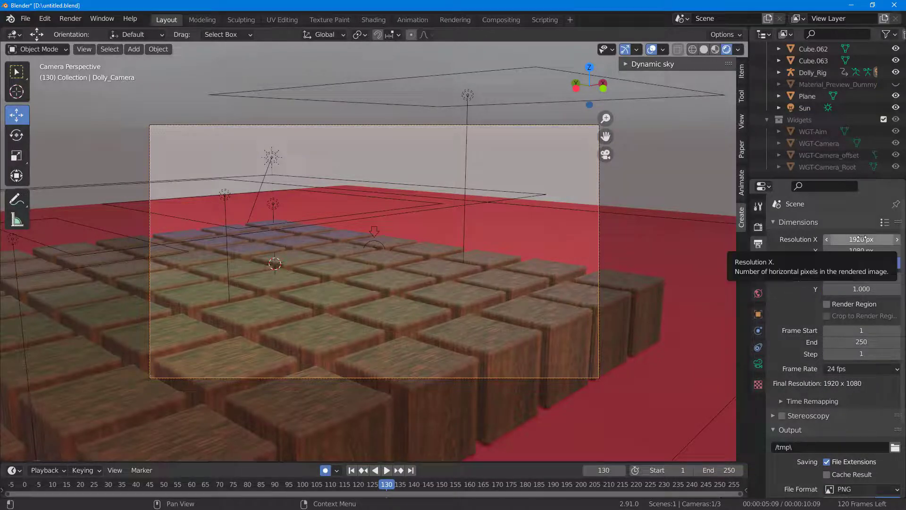
left_click_drag(861, 238, 844, 255)
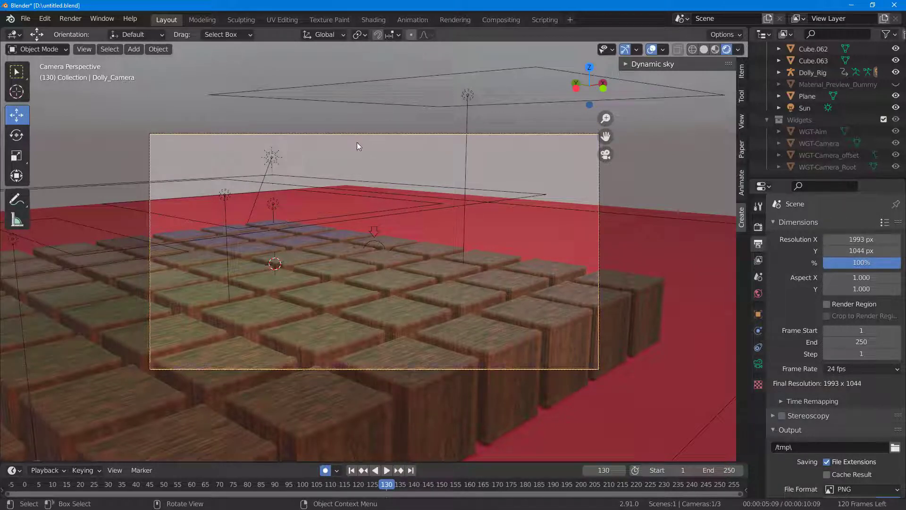
left_click(872, 241)
type("720")
key("Return")
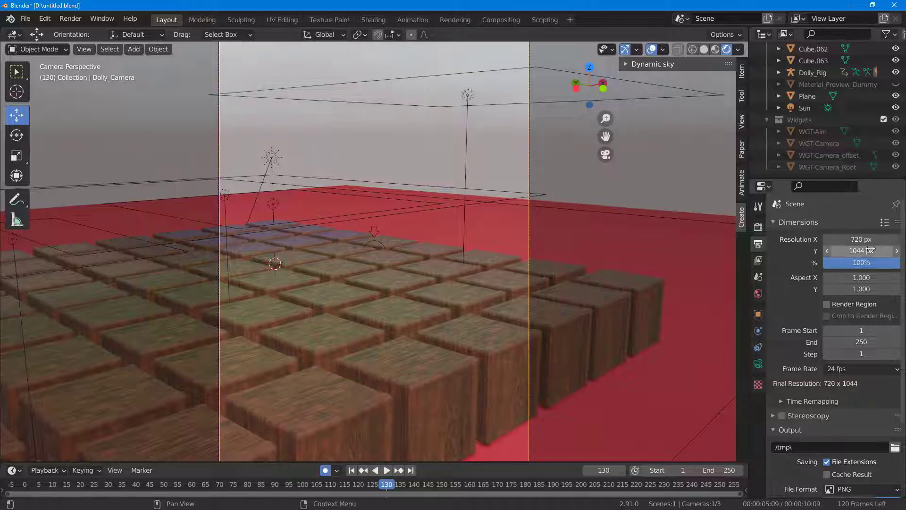
left_click(870, 253)
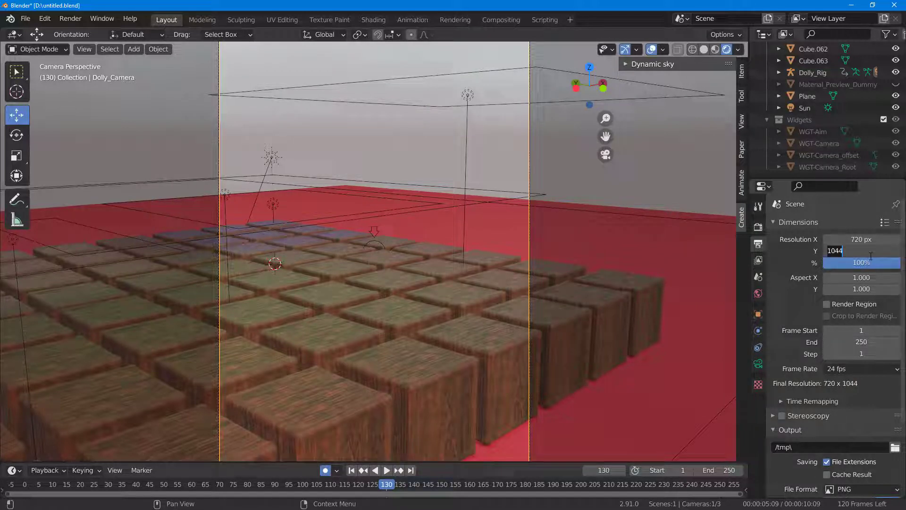
type("480")
key("Return")
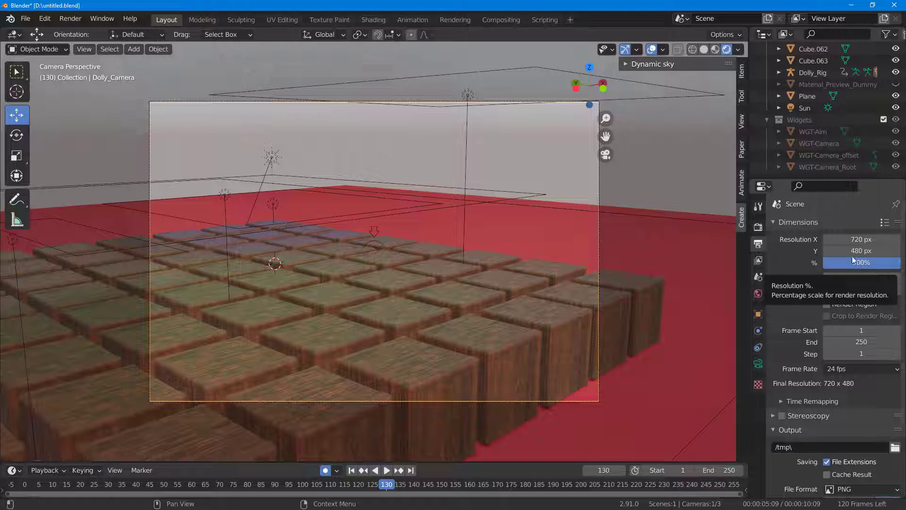
left_click(860, 238)
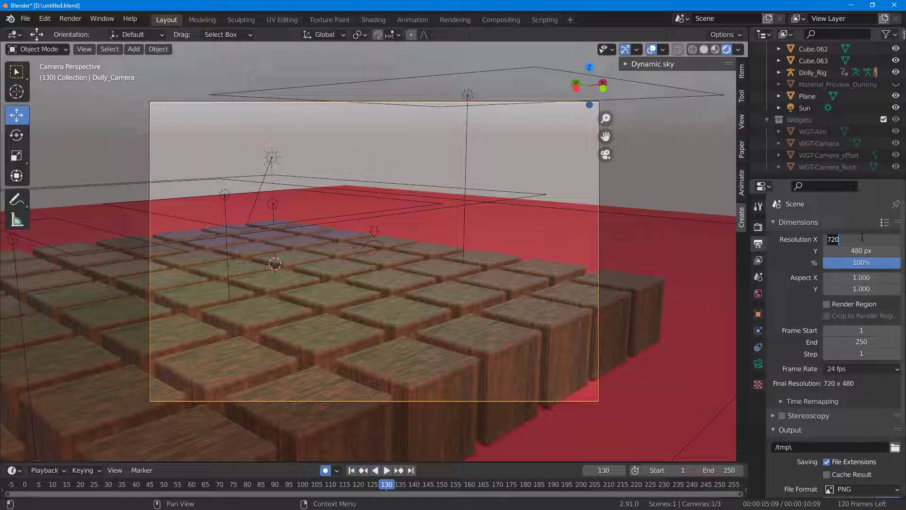
- Set the base render resolution to 1920 × 1080 px
type("1920")
key("Return")
left_click(869, 251)
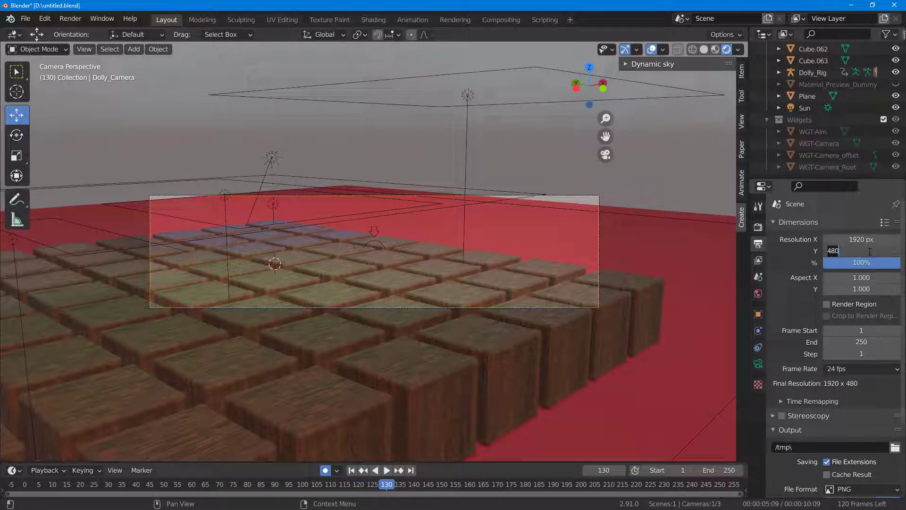
type("1080")
key("Return")
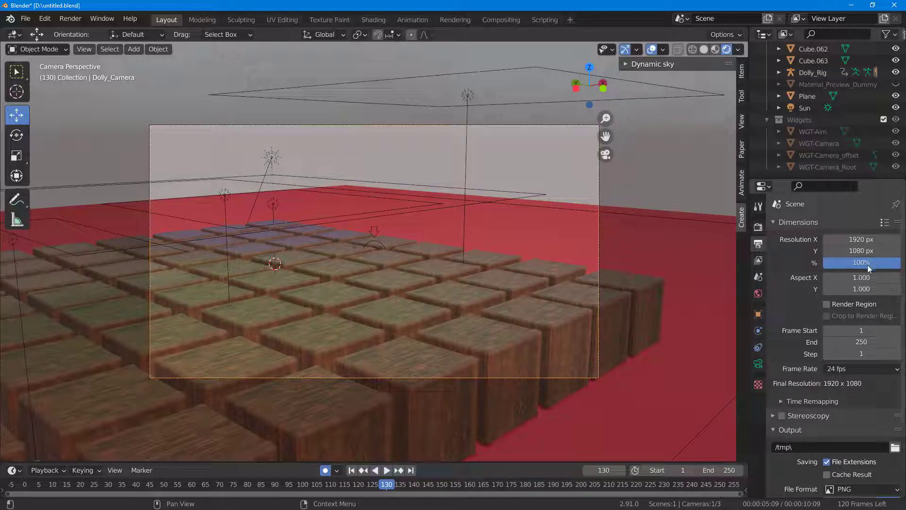
- Set the resolution scale to 50% for a 960 × 540 output
left_click(868, 265)
type("50%")
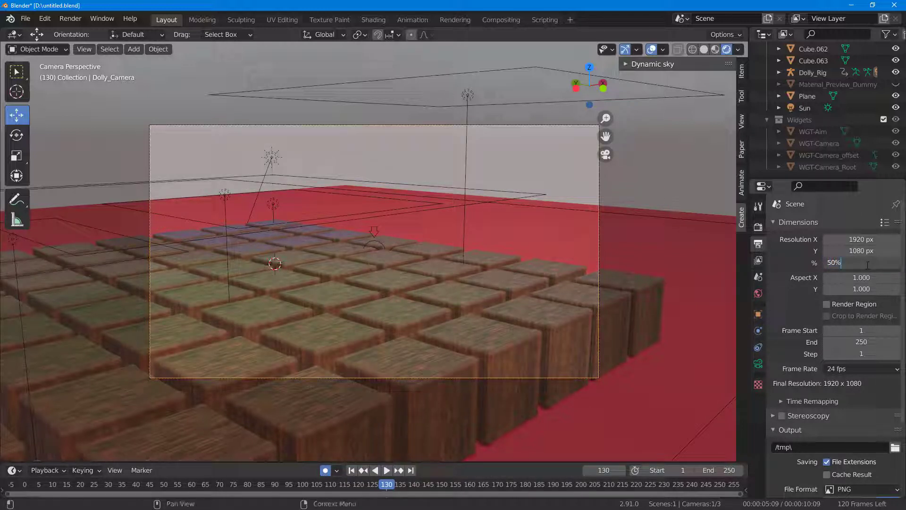
key("Return")
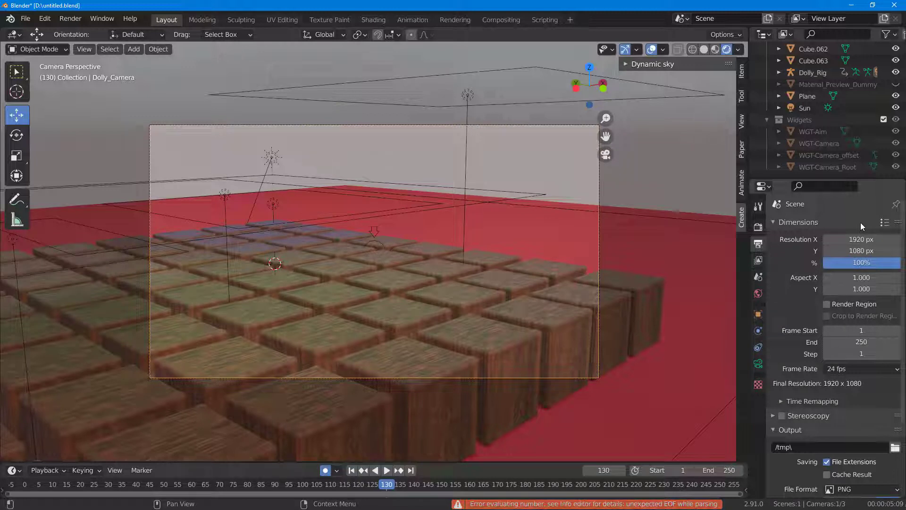
left_click(868, 265)
type("50")
key("Return")
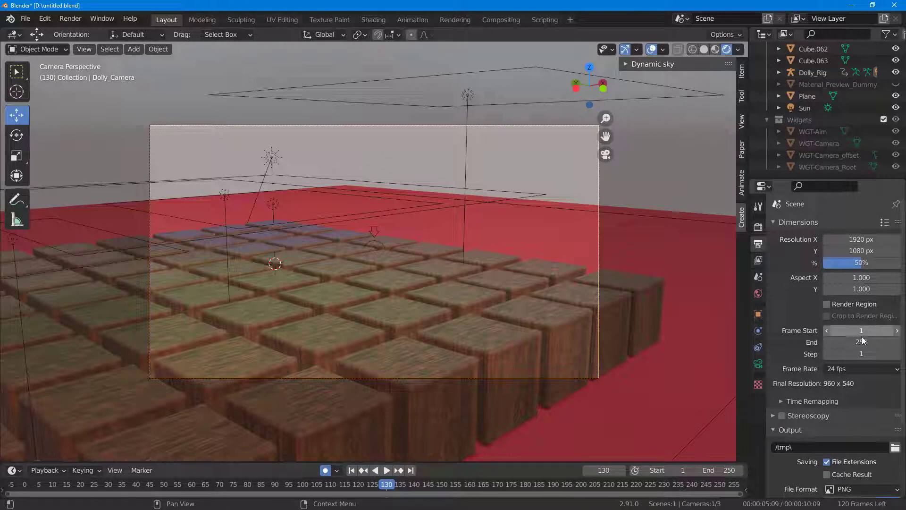
scroll(859, 370, "down", 2)
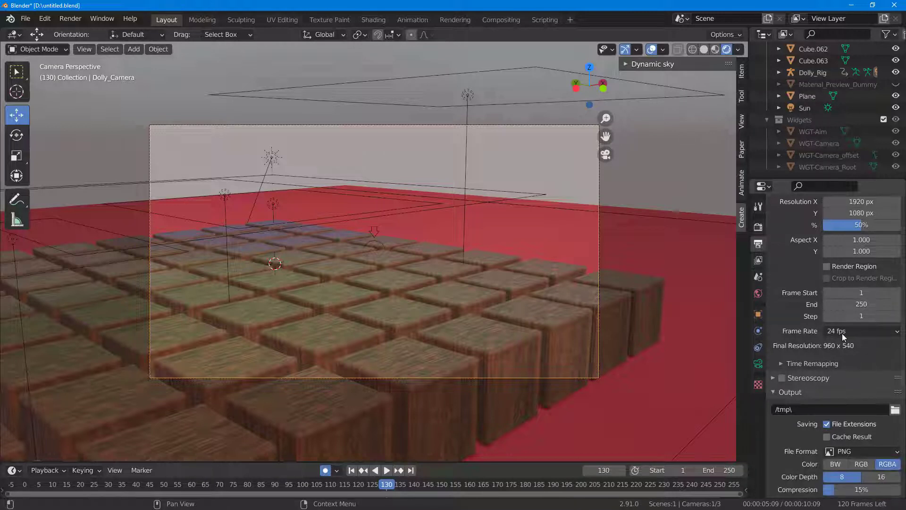
- Set Frame End to 130 and keep Frame Step at 1
left_click(866, 309)
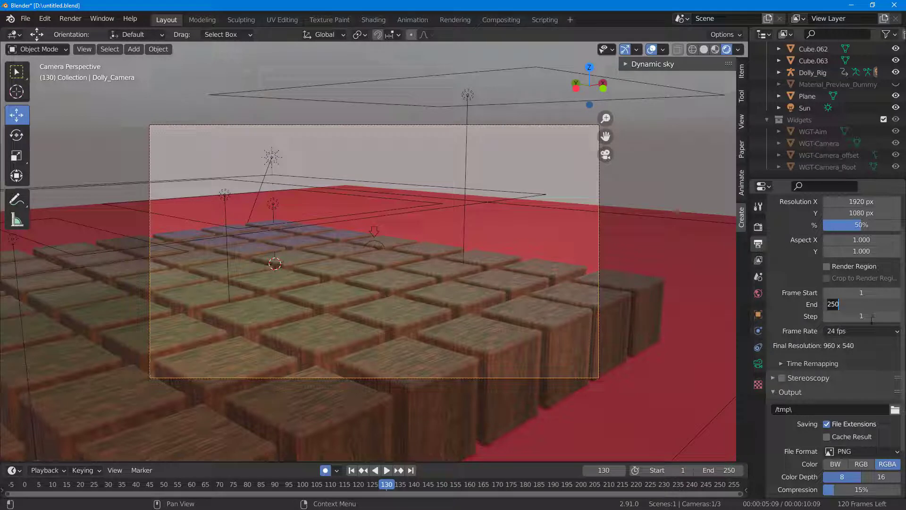
type("130")
key("Return")
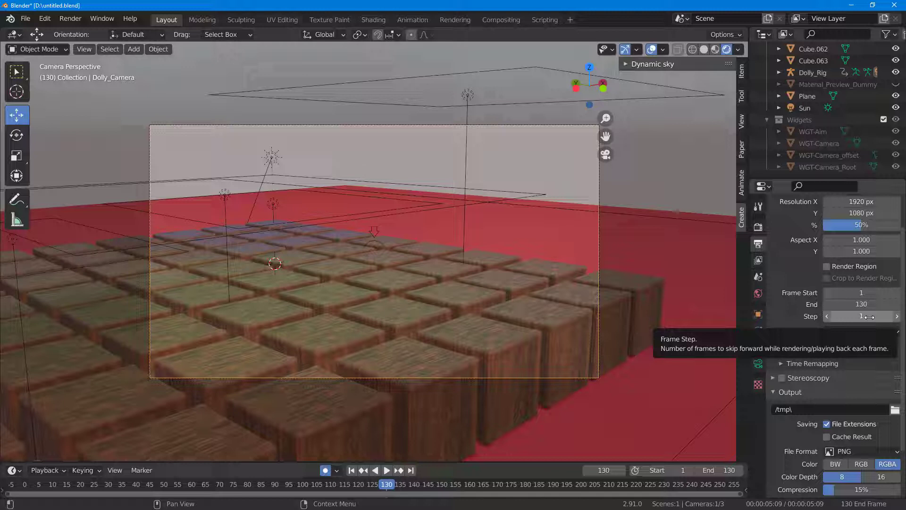
left_click(865, 316)
type("2")
key("BackSpace")
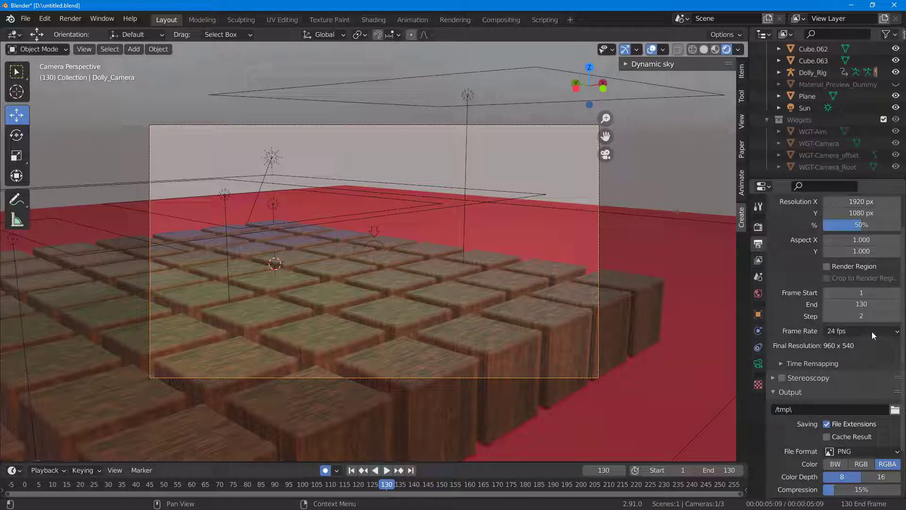
type("1")
key("Return")
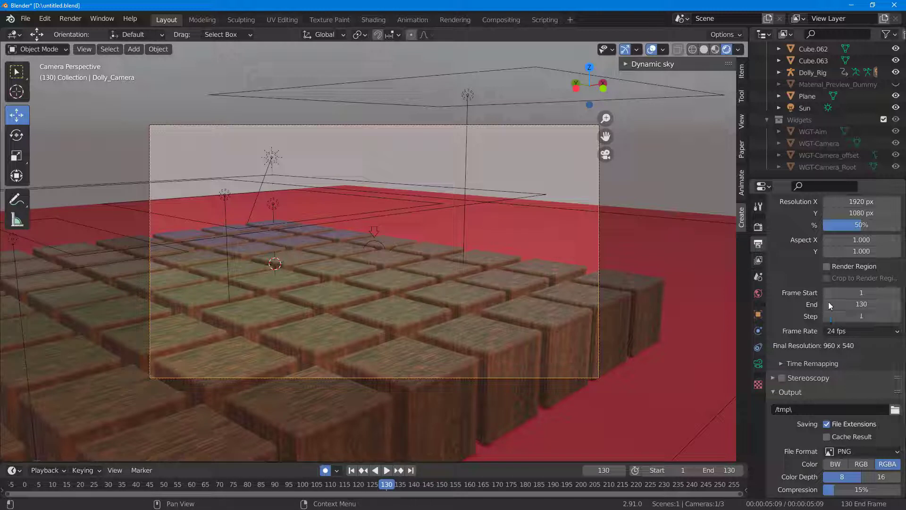
left_click(879, 332)
left_click(872, 362)
left_click(865, 333)
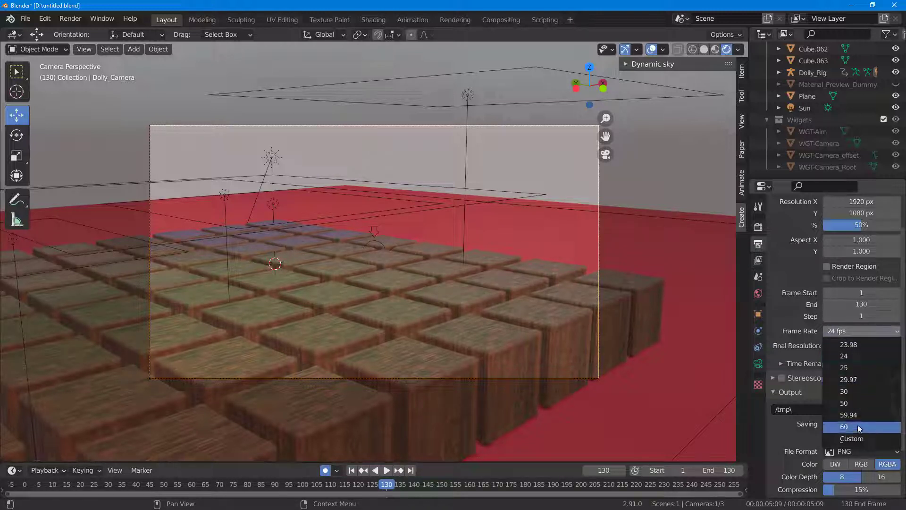
left_click(861, 429)
left_click(857, 332)
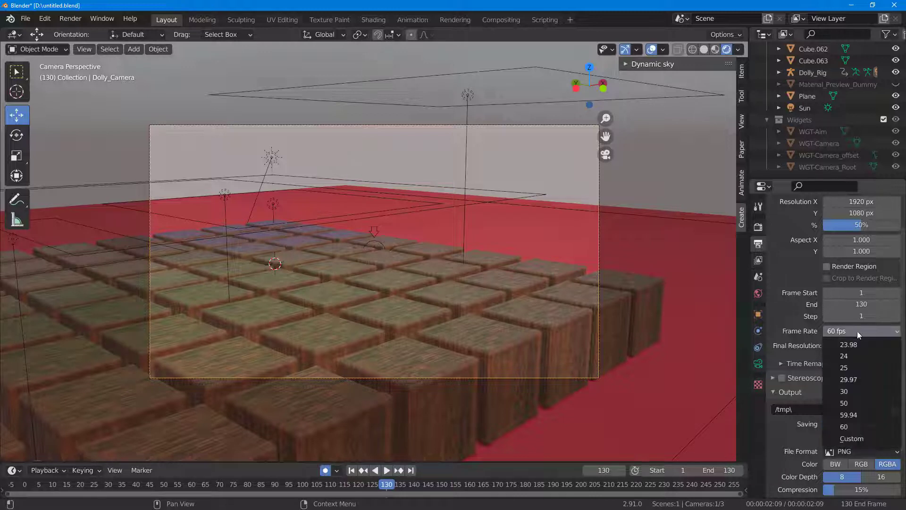
left_click(848, 361)
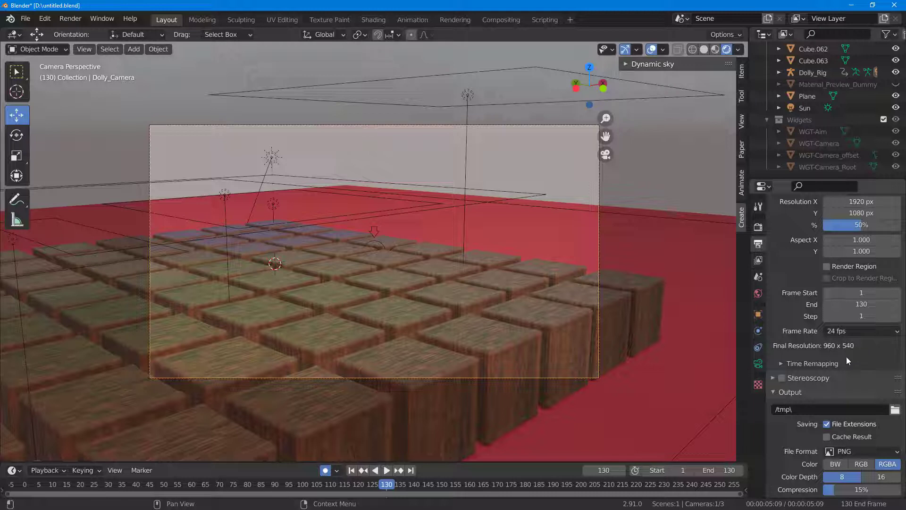
scroll(843, 358, "down", 3)
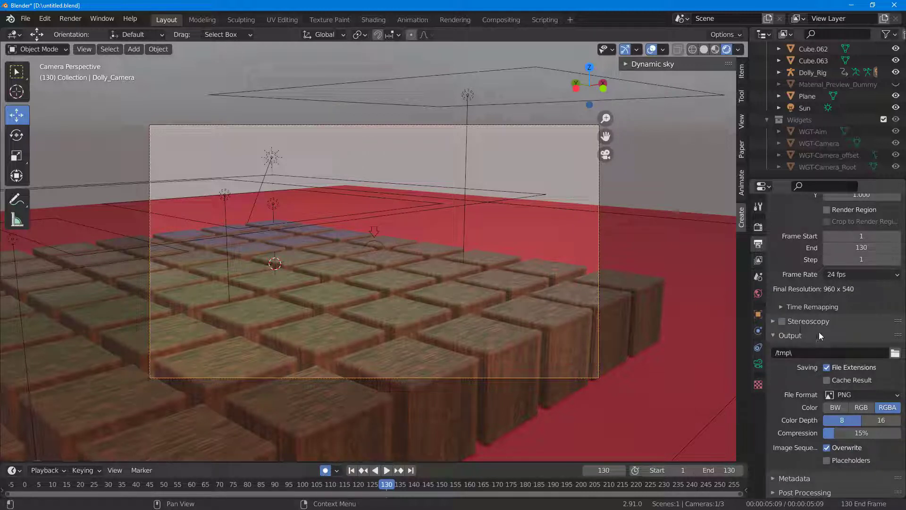
scroll(835, 340, "down", 1)
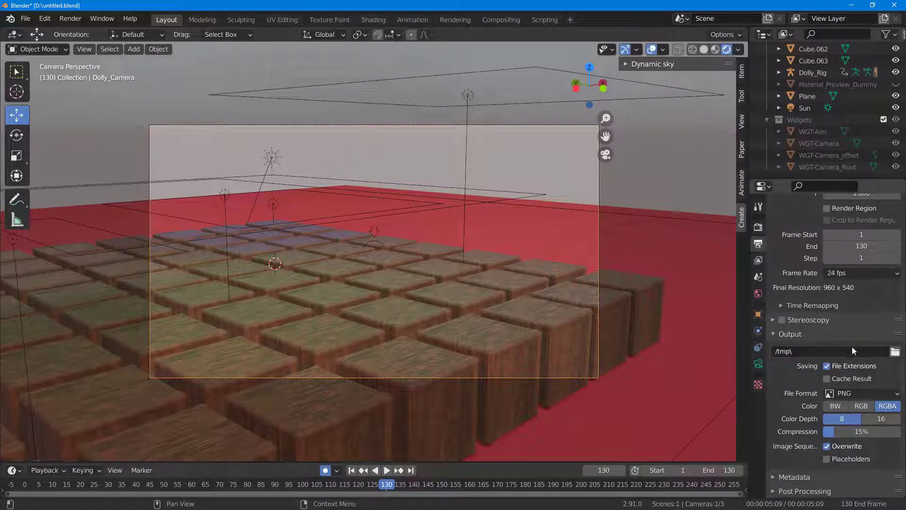
- Change the render output path from /tmp to the Desktop folder
left_click(890, 354)
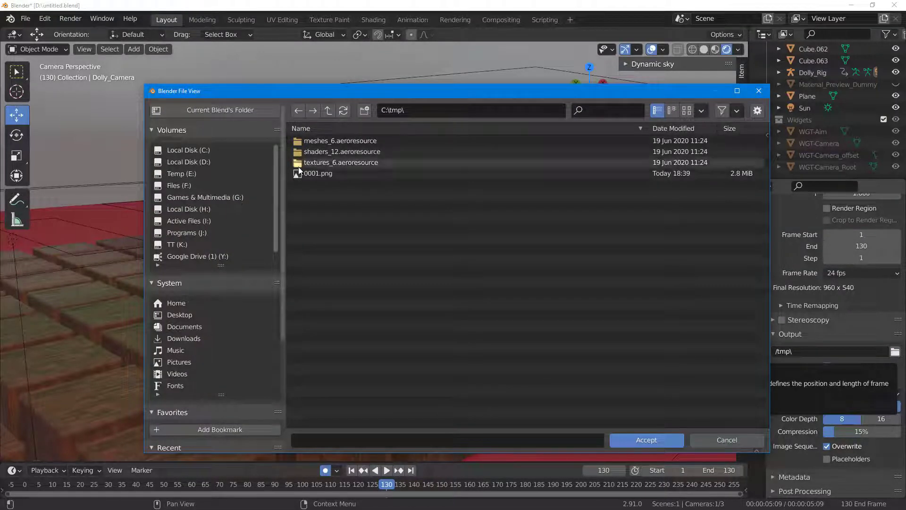
left_click(174, 314)
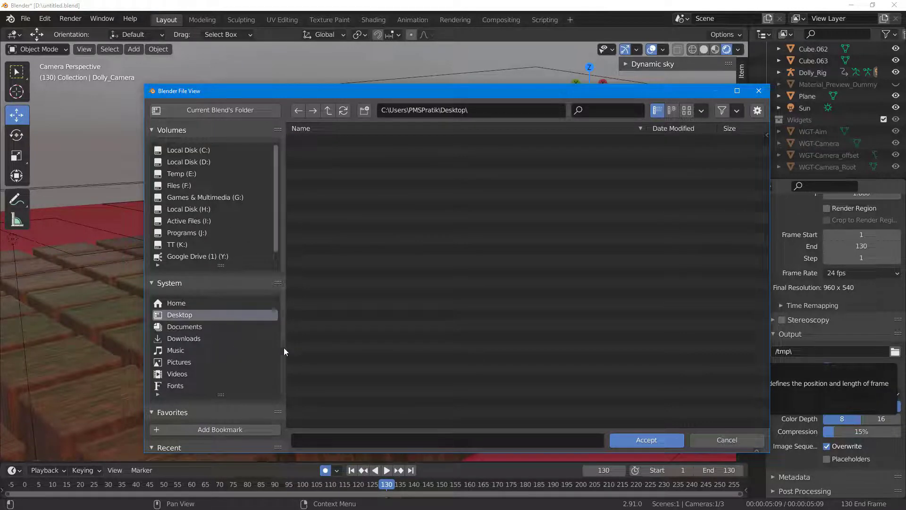
left_click(669, 439)
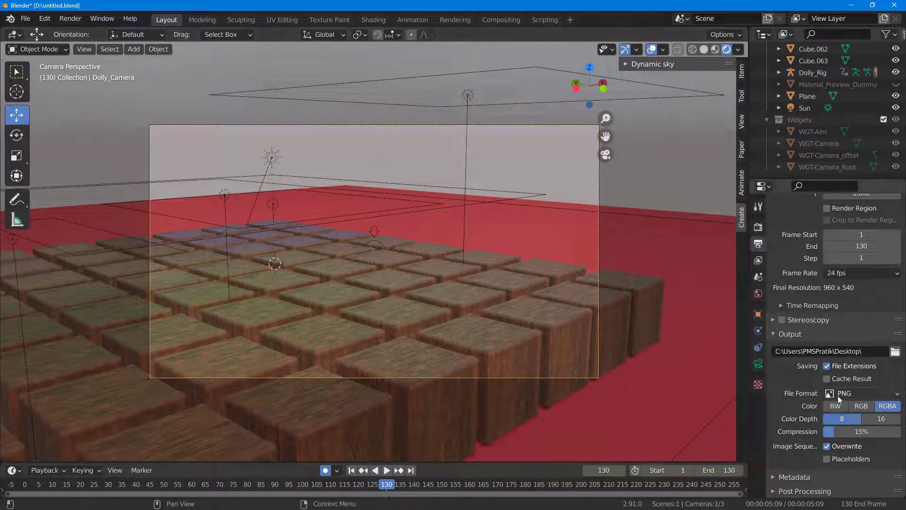
left_click(889, 397)
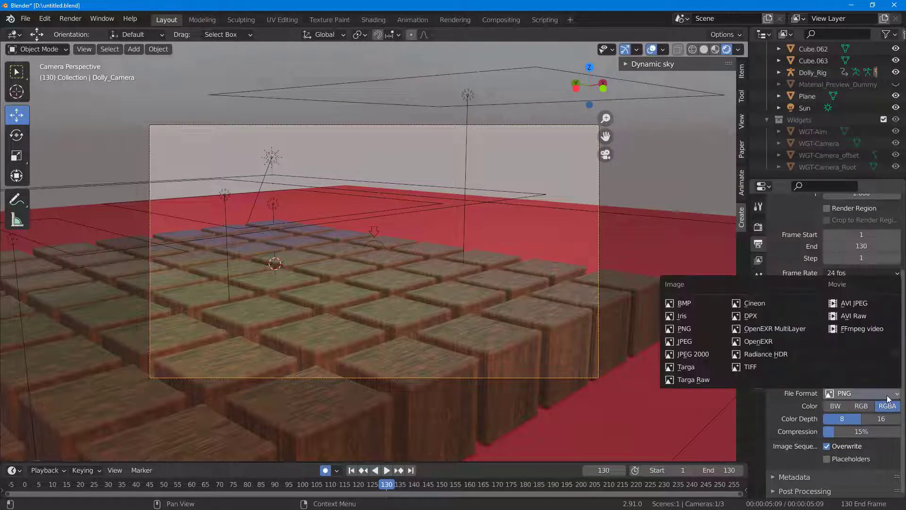
- Set the file format to AVI JPEG, colour RGB, quality 80%
left_click(852, 305)
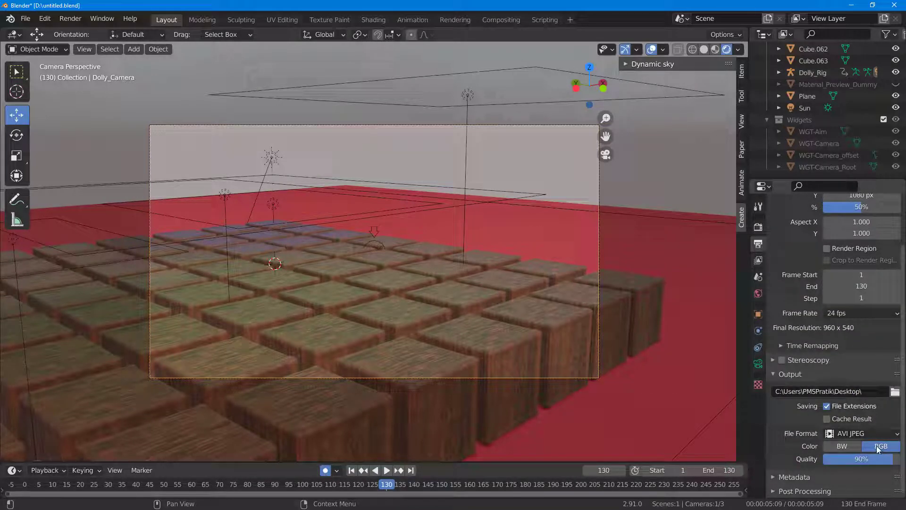
left_click(891, 434)
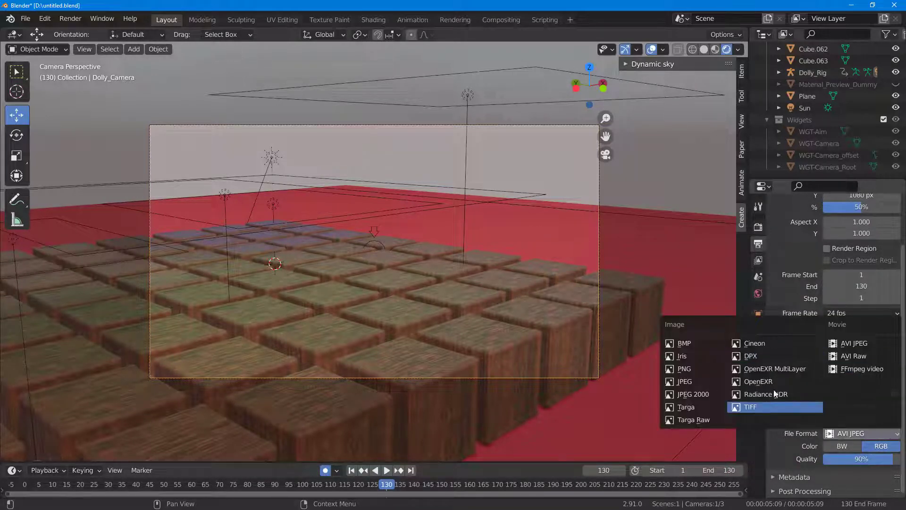
left_click(873, 344)
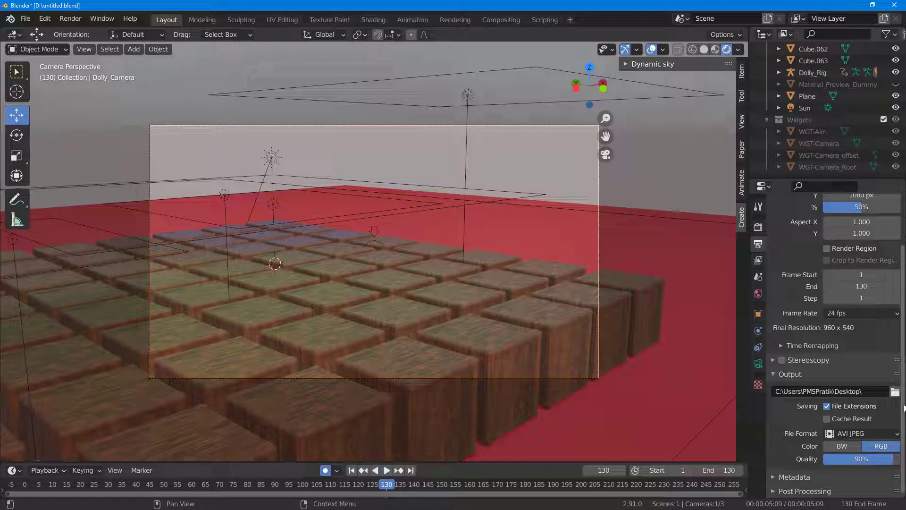
left_click(842, 447)
left_click(880, 447)
mouse_move(869, 460)
left_mouse_down()
mouse_move(854, 459)
mouse_move(862, 460)
left_mouse_up()
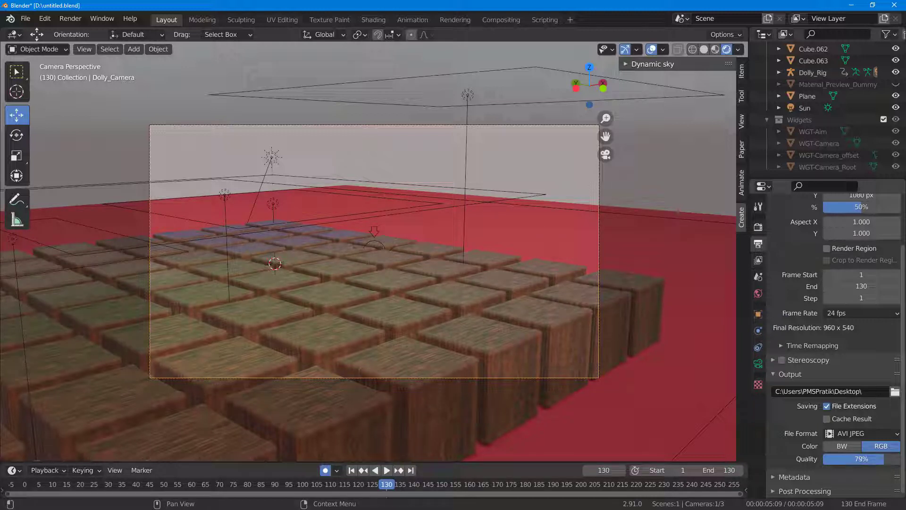
- Expand and review the Metadata and Post Processing panels
left_click(813, 478)
scroll(873, 438, "down", 5)
scroll(870, 440, "down", 5)
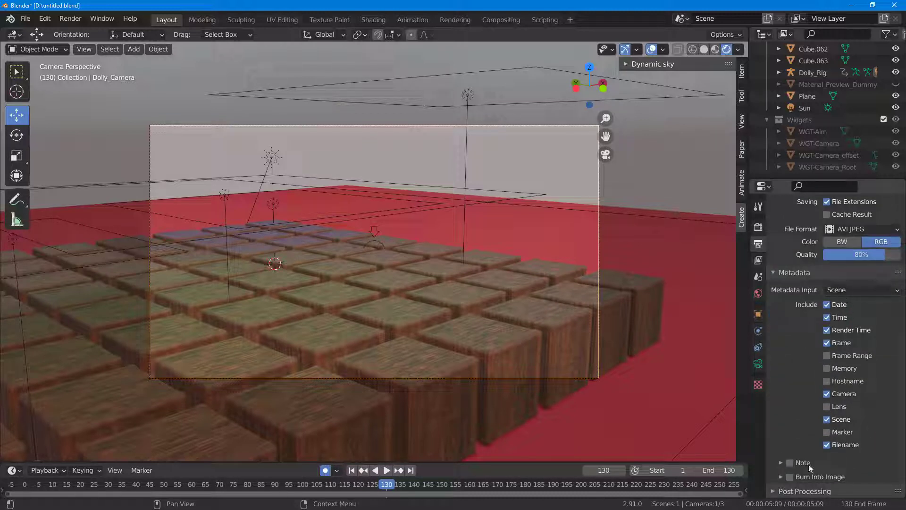
left_click(812, 491)
scroll(824, 431, "down", 2)
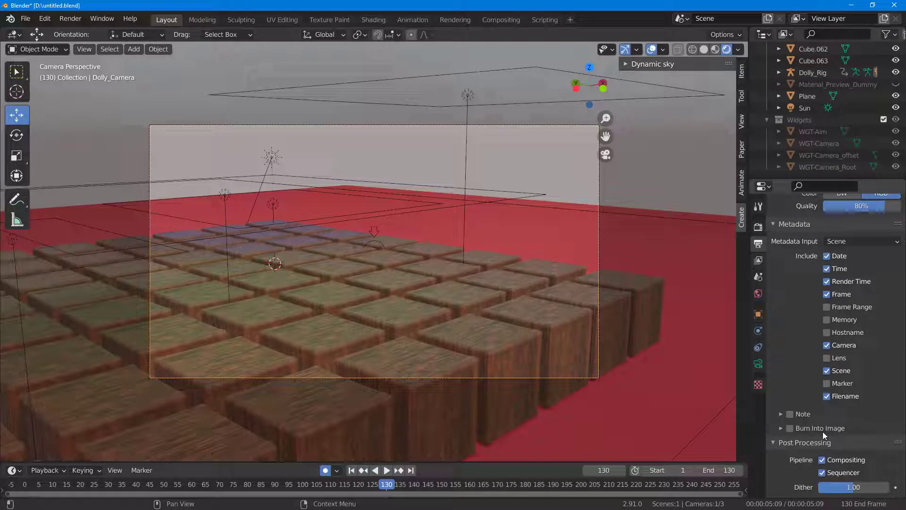
scroll(848, 452, "up", 3)
scroll(842, 457, "down", 3)
scroll(836, 463, "up", 13)
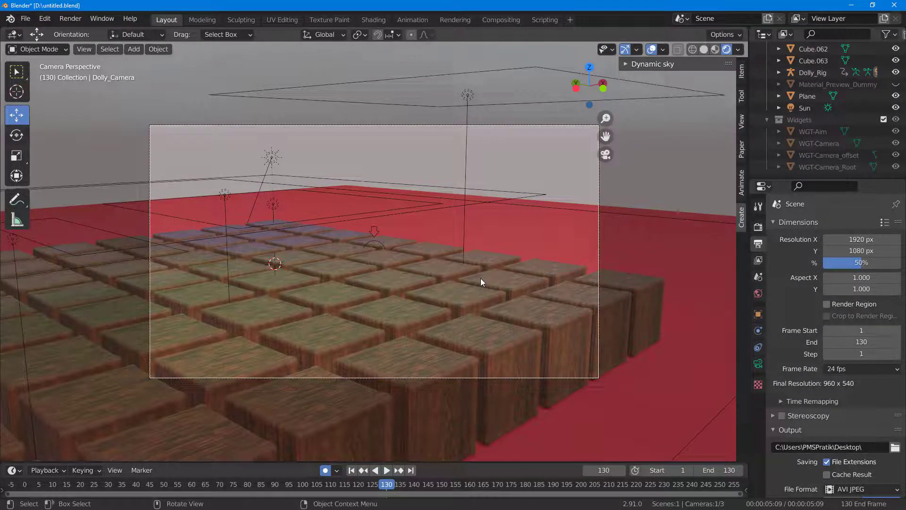
- Render frames 1–130 to 0001-0130.avi via Render Animation, then play the animation in the scene
left_click(71, 18)
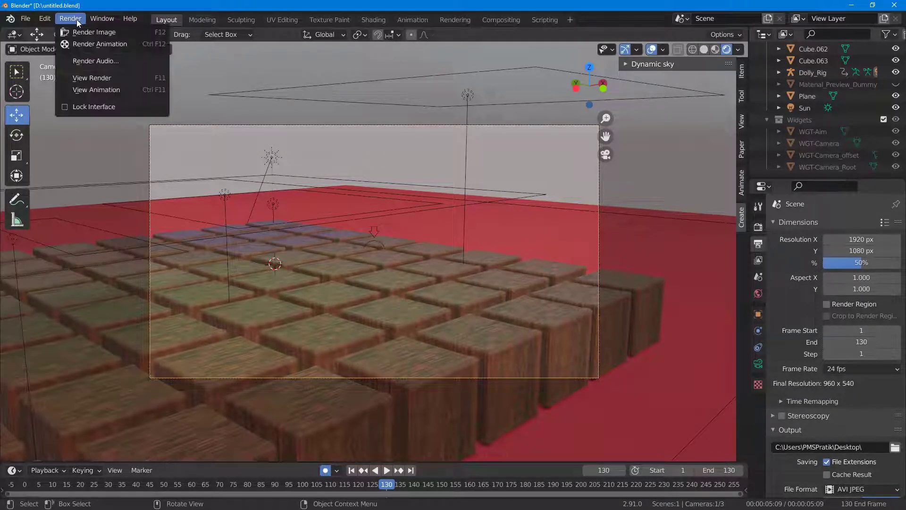
left_click(83, 44)
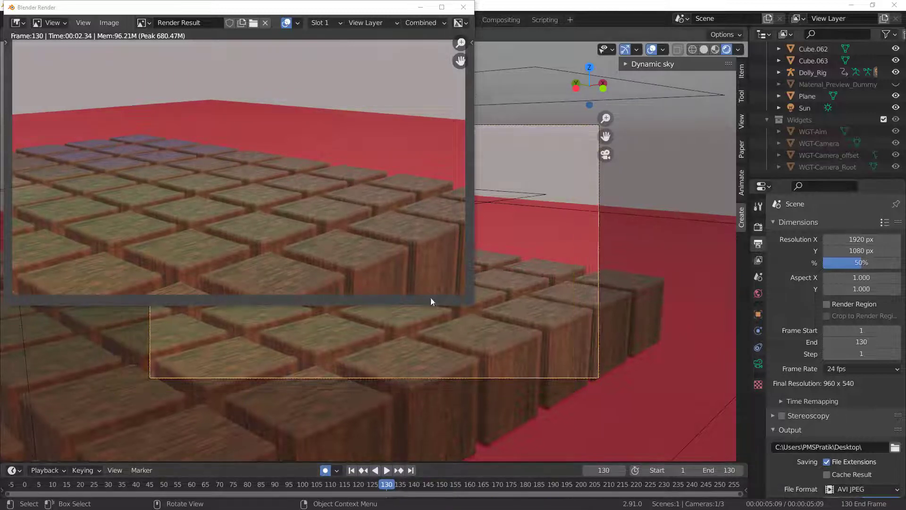
left_click_drag(379, 9, 488, 104)
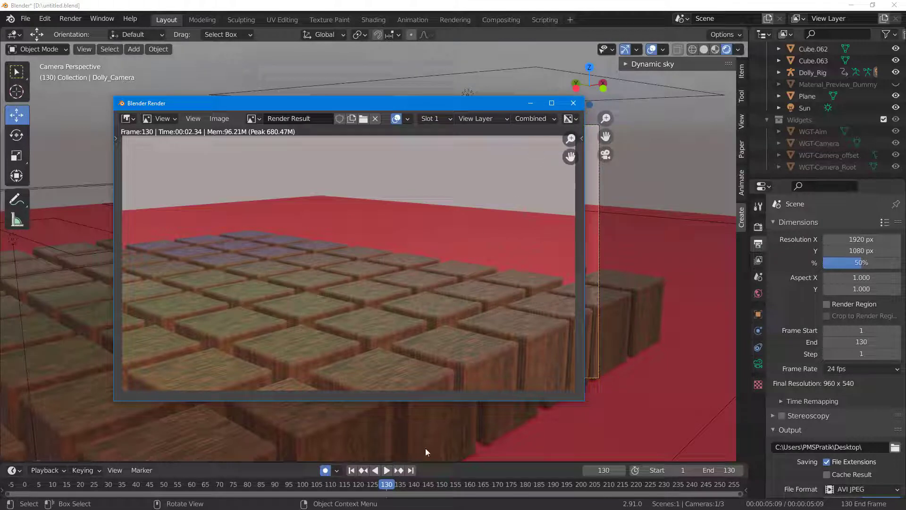
left_click(387, 485)
key("ctrl+shift+space")
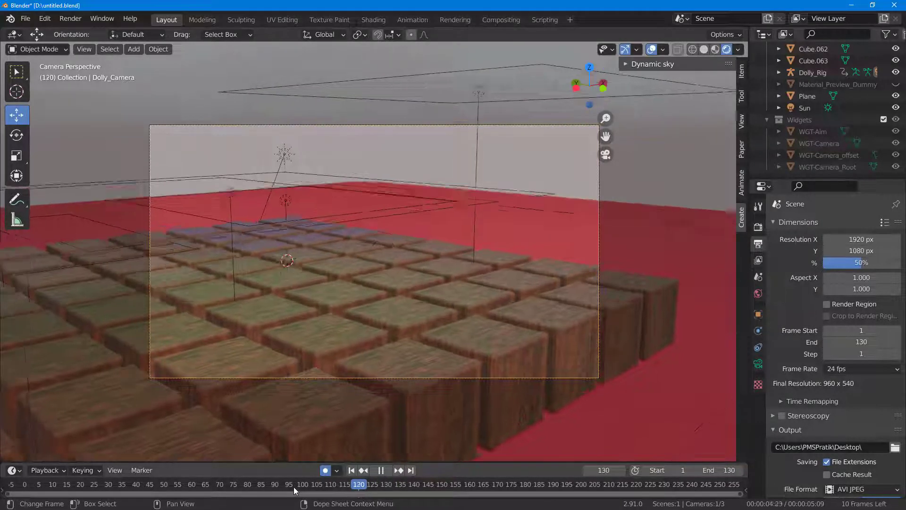
left_click_drag(611, 5, 646, 131)
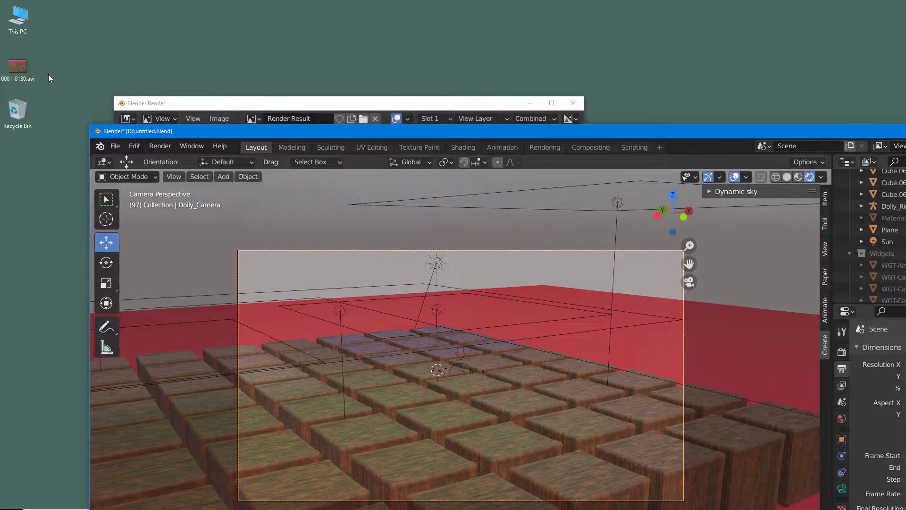
- Open 0001-0130.avi from the desktop with VLC media player and decline the update prompt
left_click(18, 68)
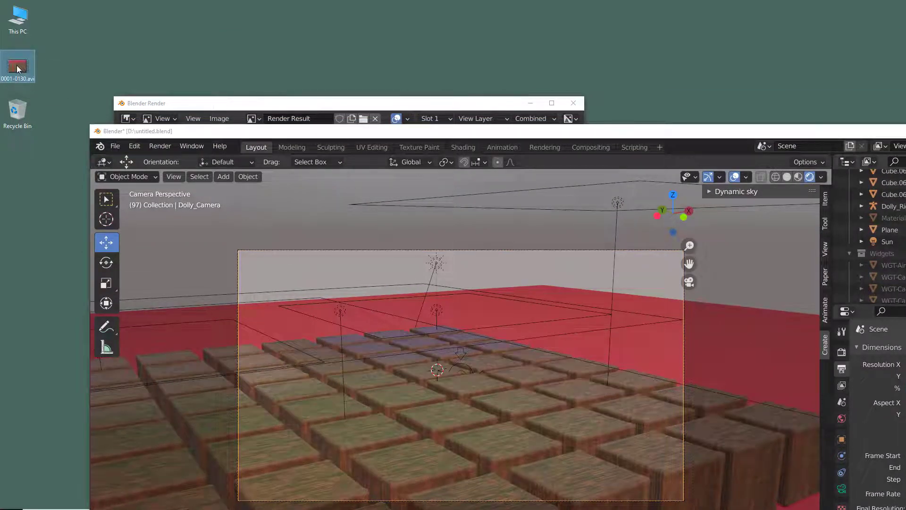
right_click(17, 69)
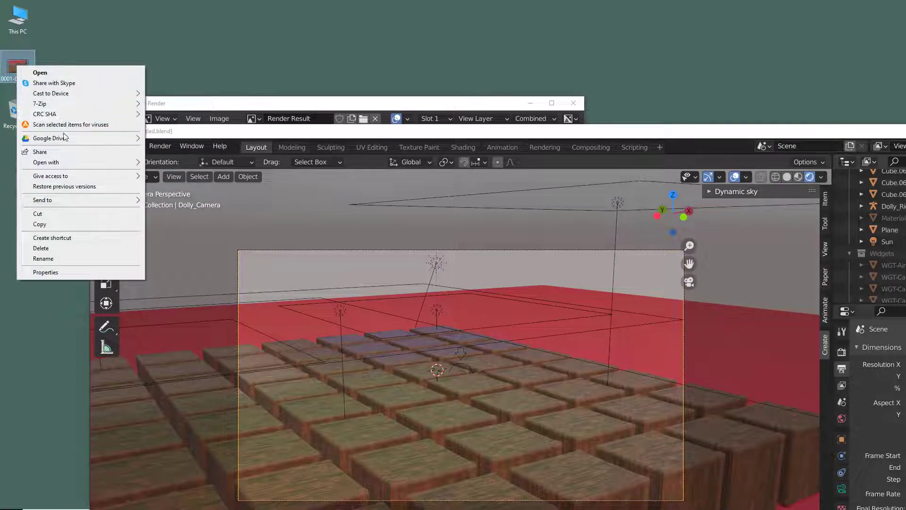
mouse_move(73, 161)
left_click(191, 184)
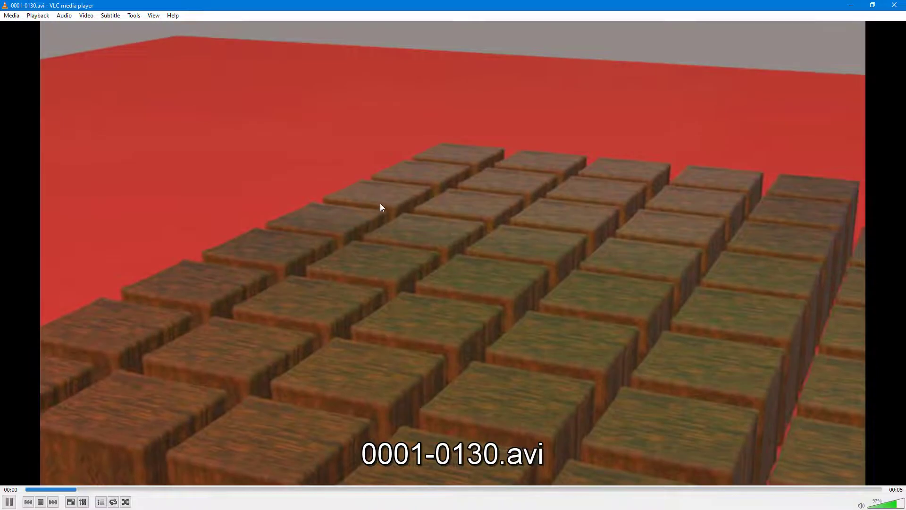
left_click(881, 303)
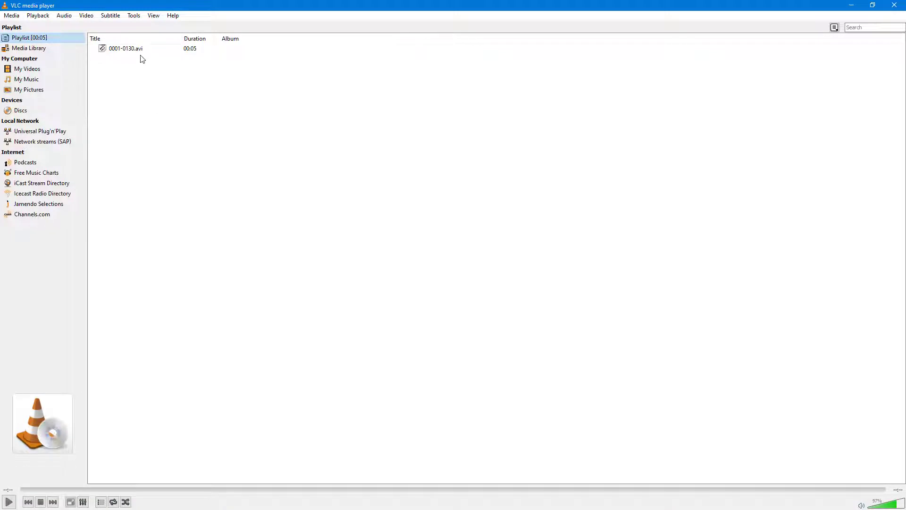
- Replay 0001-0130.avi from the playlist, seek back to the start, close VLC, maximize Blender
double_click(141, 49)
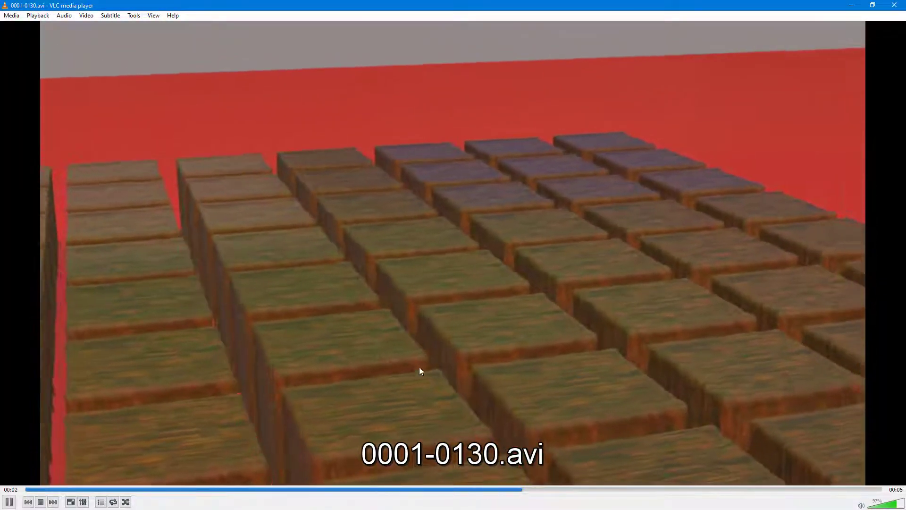
left_click_drag(491, 489, 61, 489)
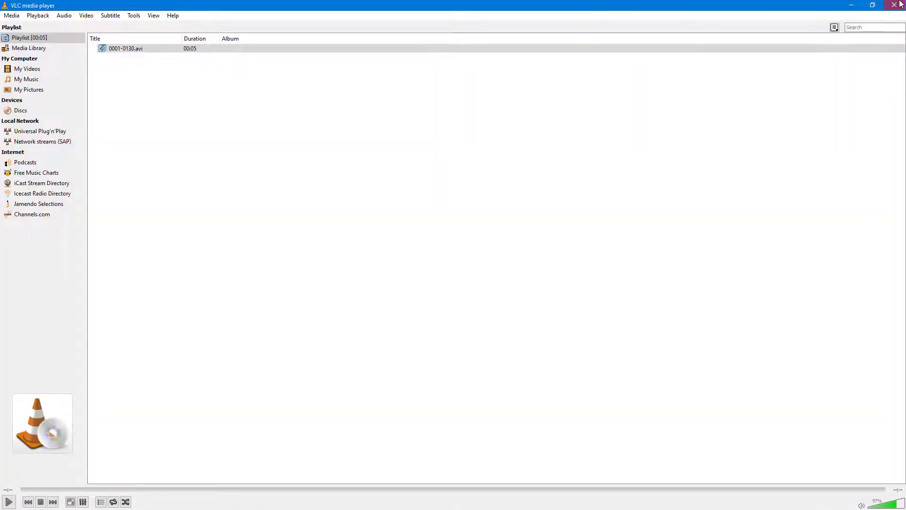
left_click(895, 5)
double_click(700, 128)
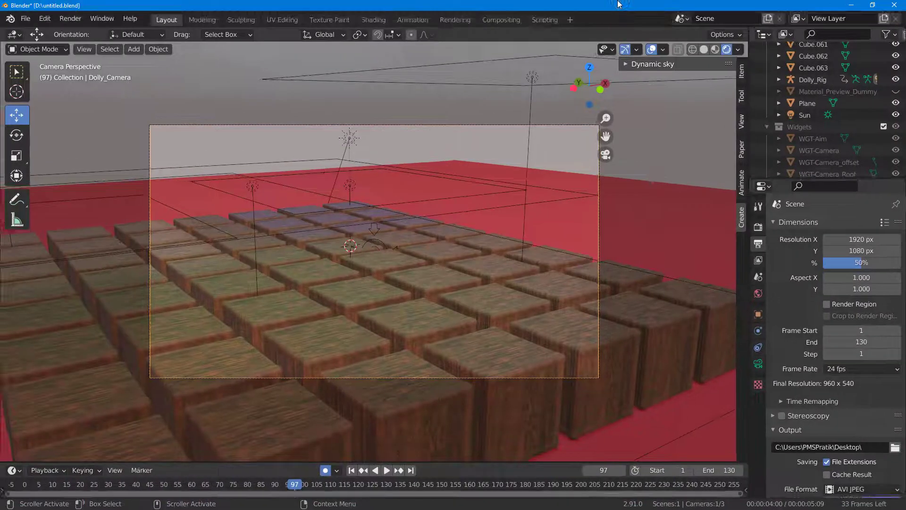